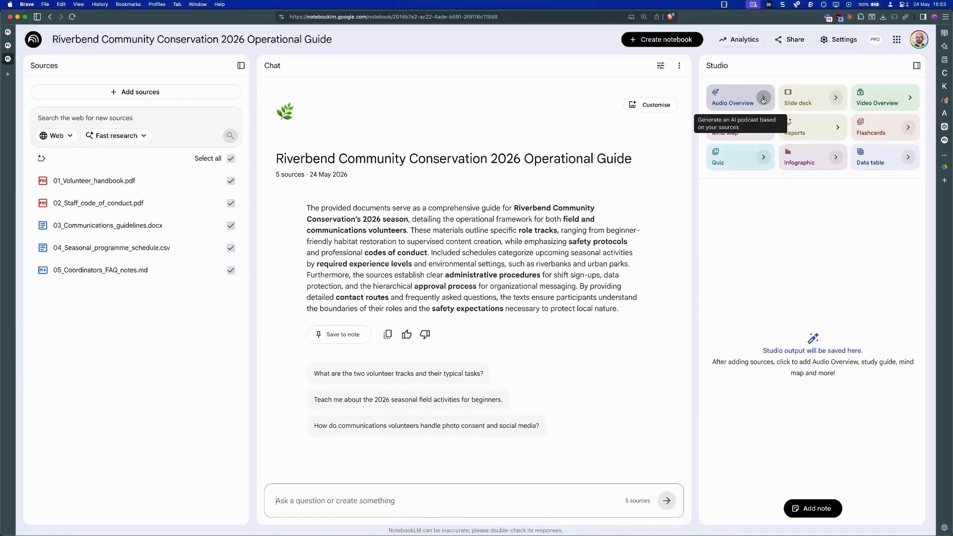
# - Start customising an Audio Overview focused on a new field volunteer's first-week questions: what to wear, signing up for shifts, who to contact, health and safety expectations
pyautogui.click(763, 99)
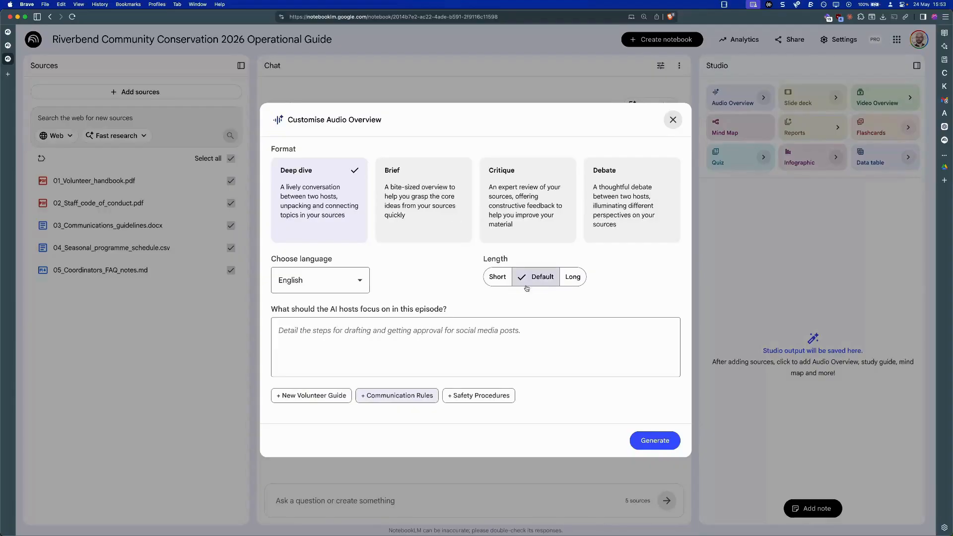
pyautogui.click(337, 290)
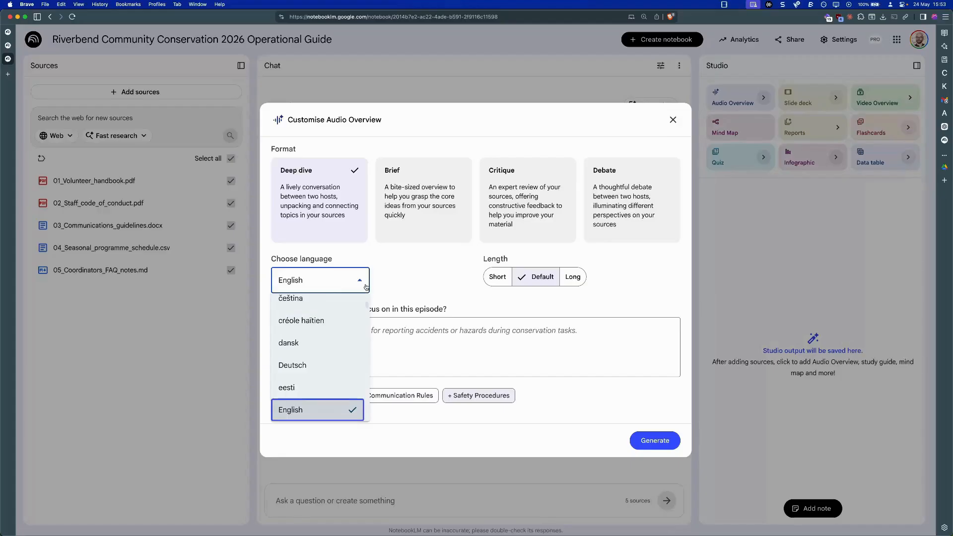
pyautogui.click(412, 279)
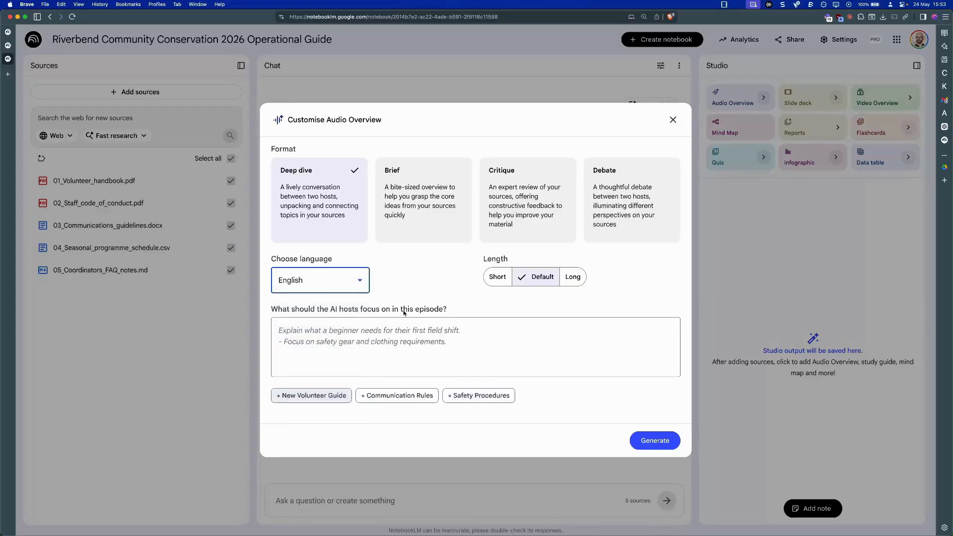
pyautogui.click(335, 367)
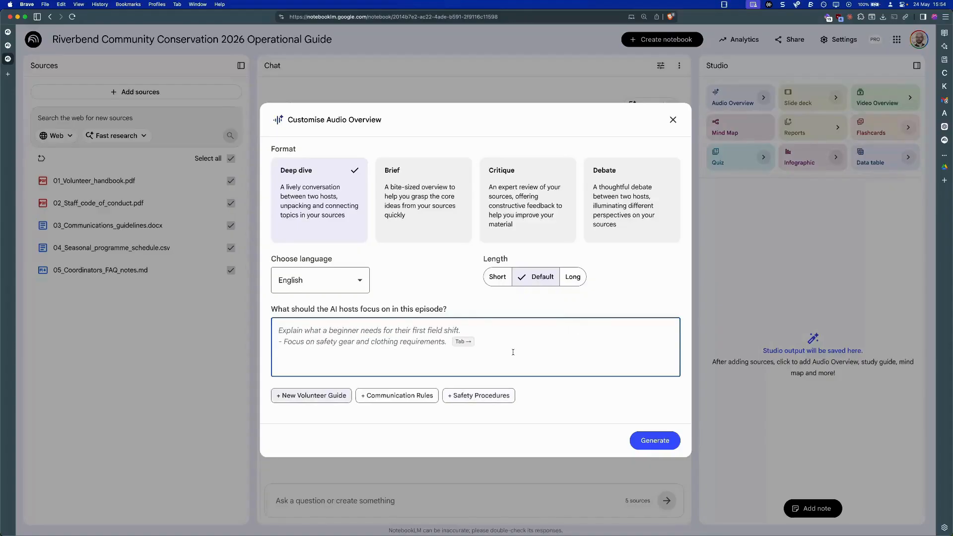
pyautogui.write('Focus on practical questions a new field volunteer would have in their first week: what to wear, how to sign up for shifts, who to contact, what the health and safety expectations are.')
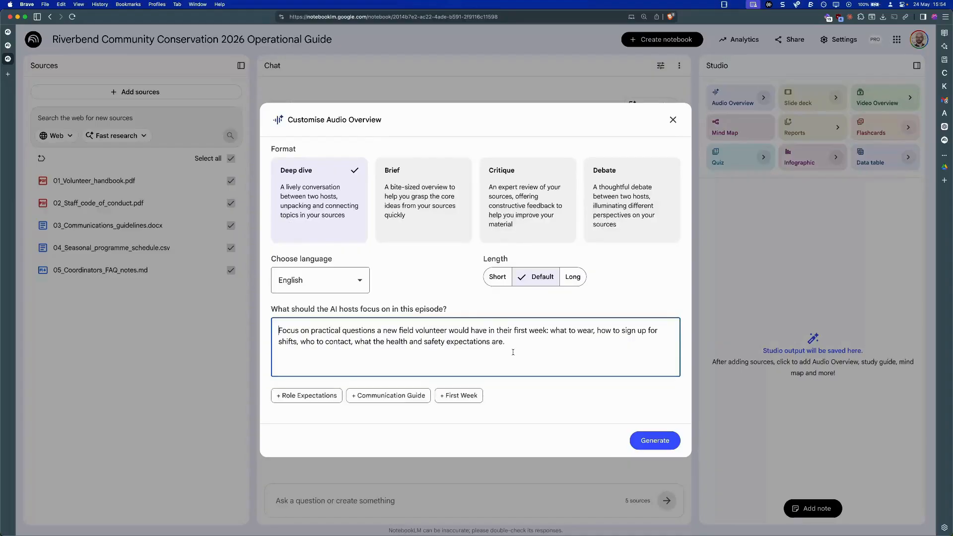
# - Add "Create a podcast with F&Q." at the beginning of the episode focus prompt
pyautogui.press('super+Up')
pyautogui.write('Create a ')
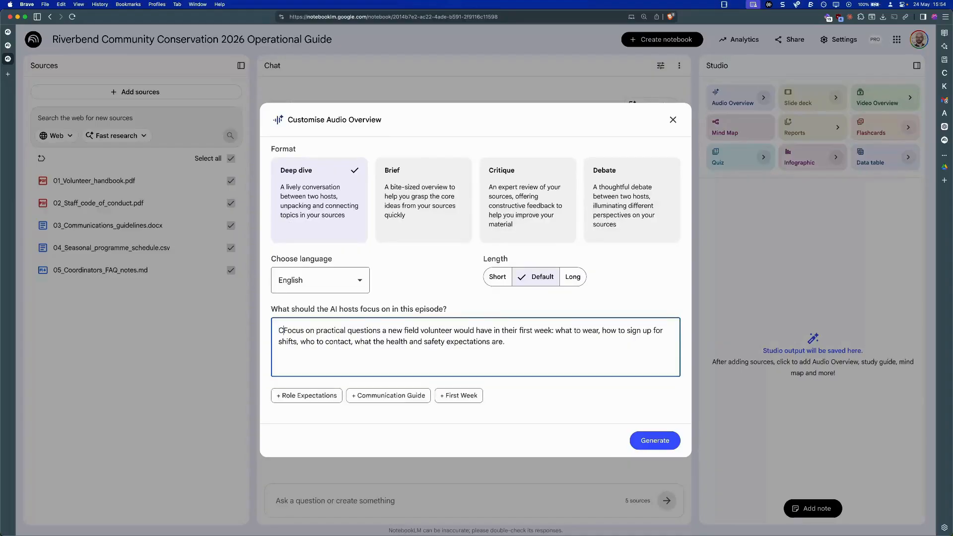
pyautogui.write('podcast wt')
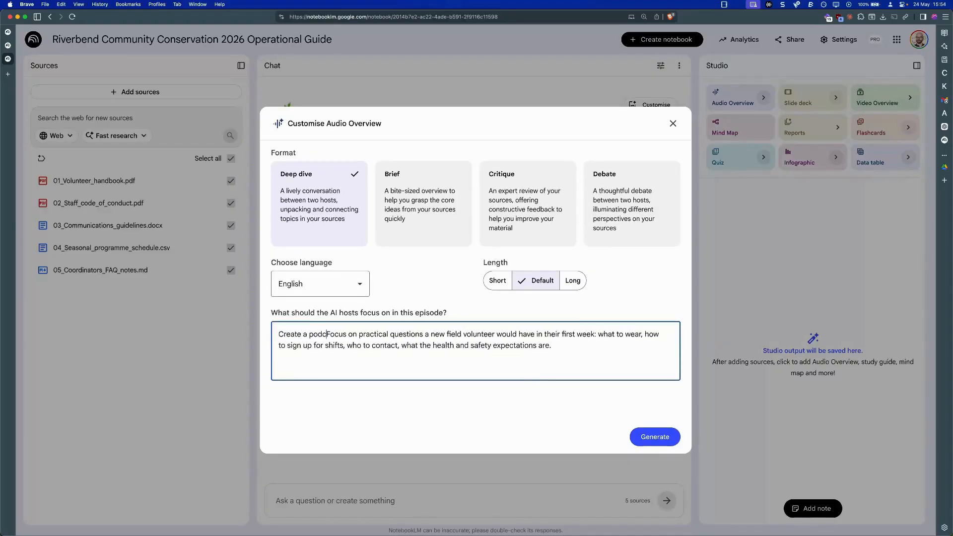
pyautogui.press('BackSpace')
pyautogui.write('ith FA')
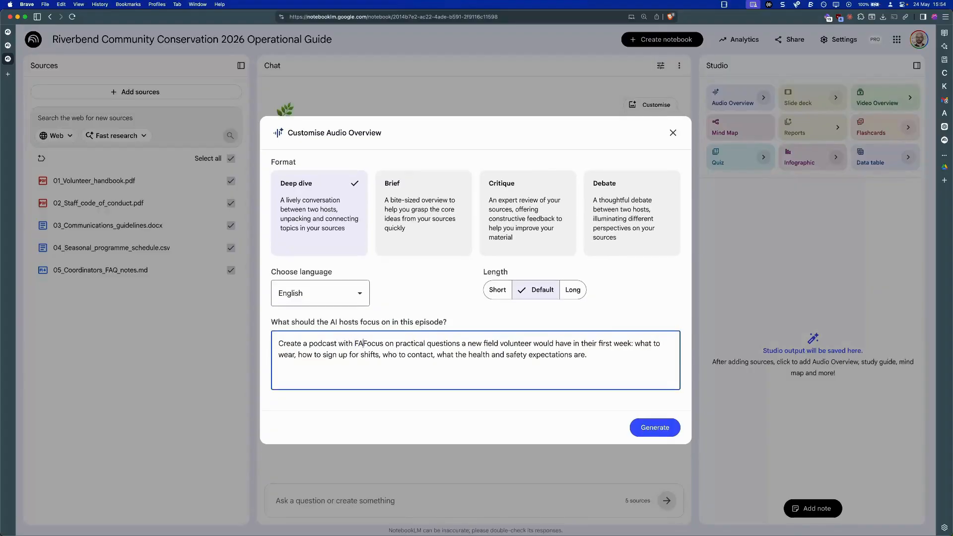
pyautogui.press('BackSpace')
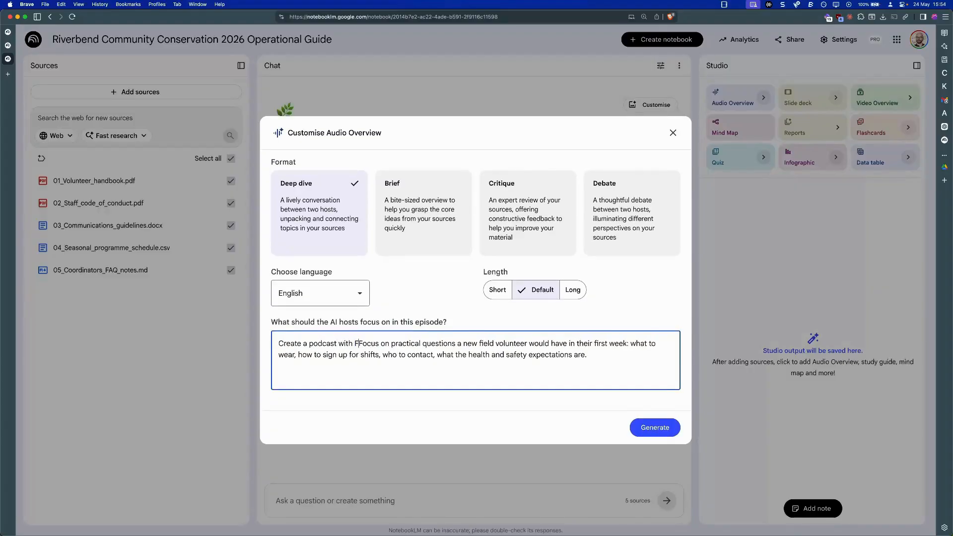
pyautogui.write('^')
pyautogui.press('BackSpace')
pyautogui.write('@')
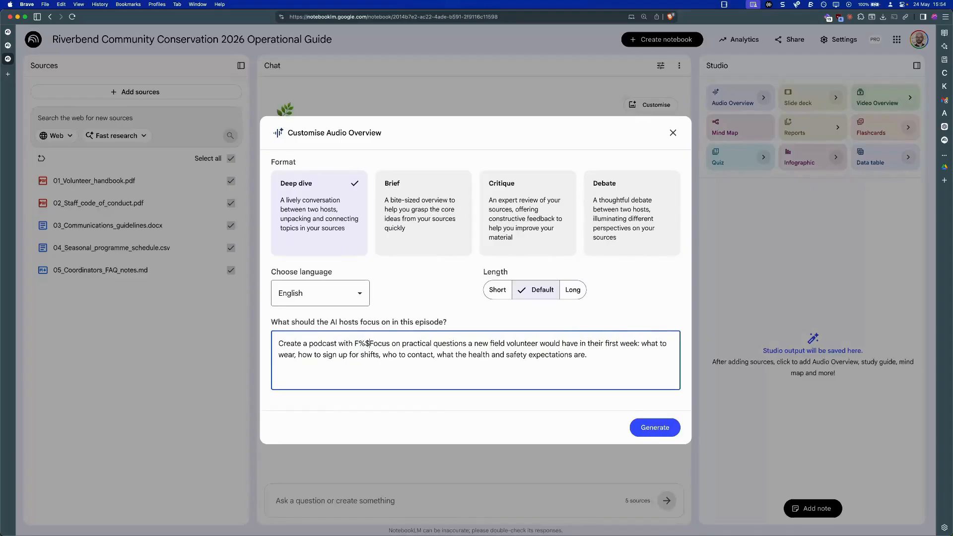
pyautogui.press('BackSpace')
pyautogui.write('#')
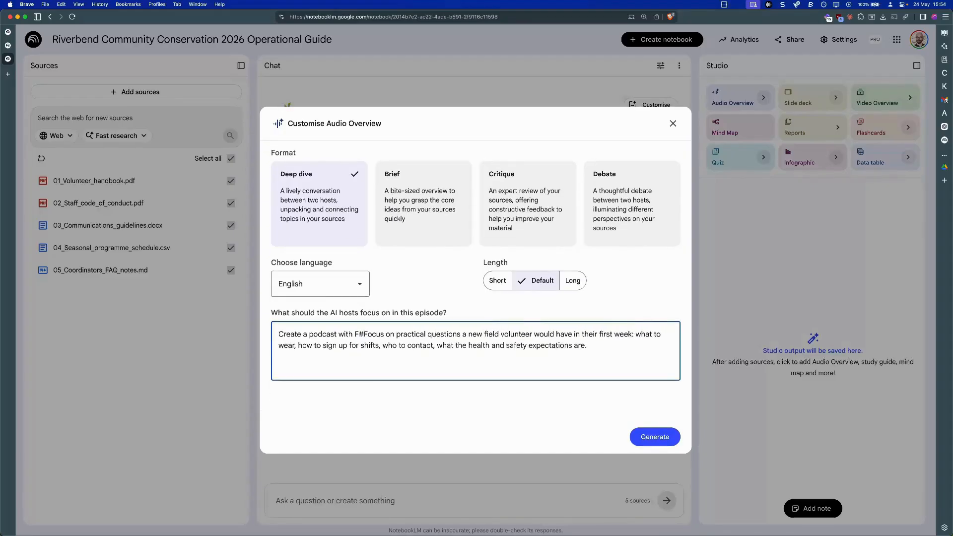
pyautogui.press('BackSpace')
pyautogui.write('&Q')
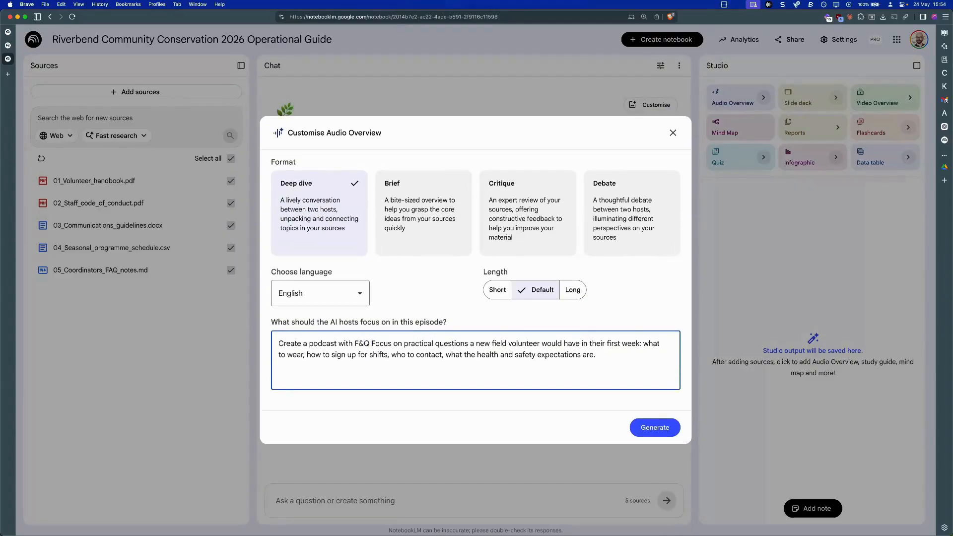
pyautogui.press('BackSpace')
pyautogui.write('.')
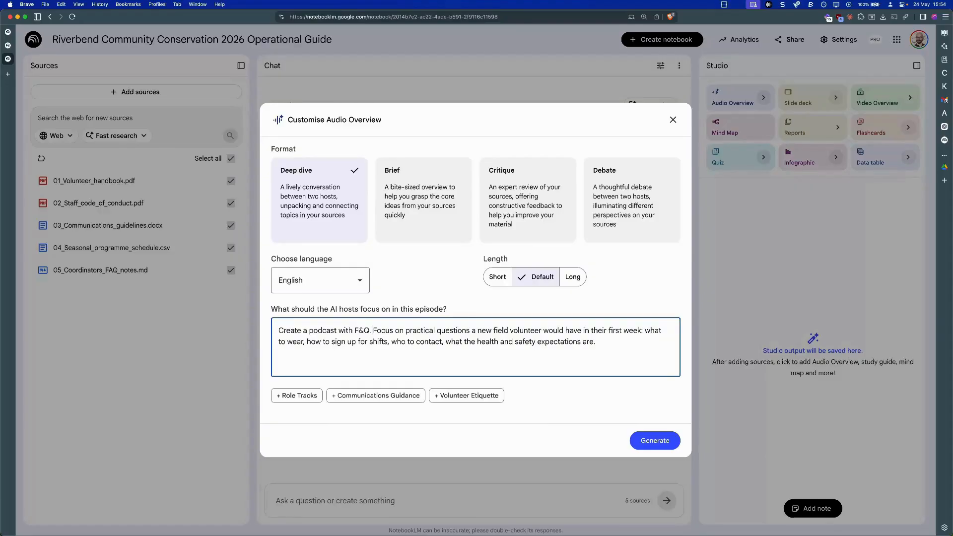
# - Choose the Brief format for the Audio Overview and generate it
pyautogui.click(498, 277)
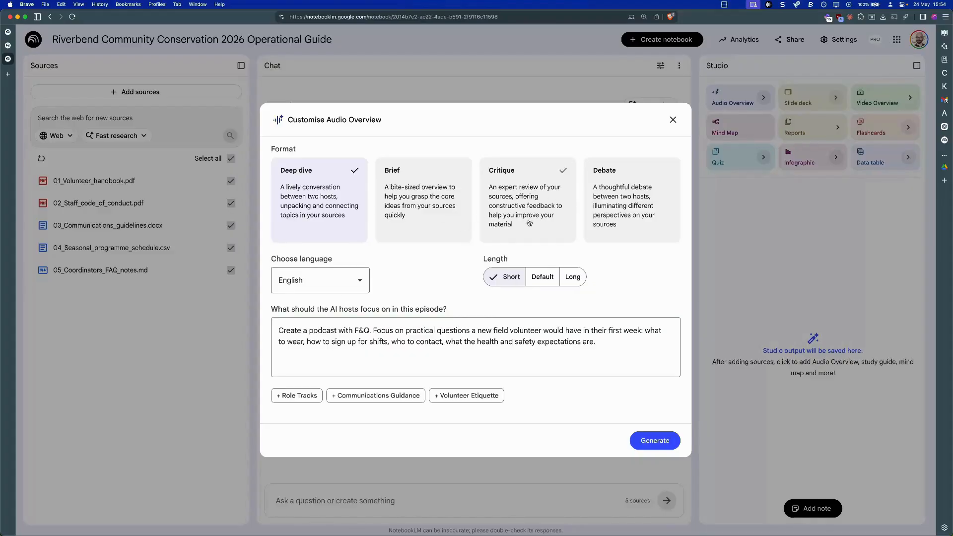
pyautogui.click(448, 210)
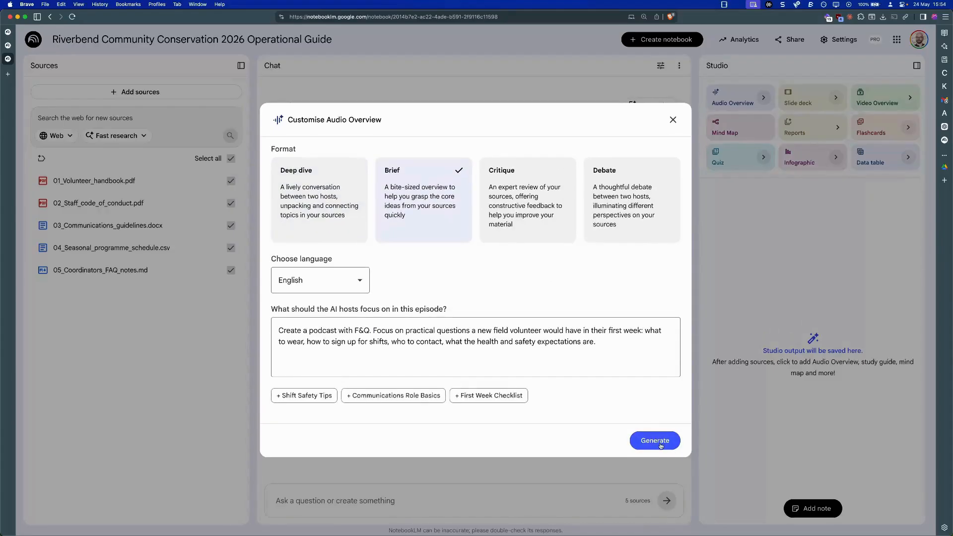
pyautogui.click(655, 441)
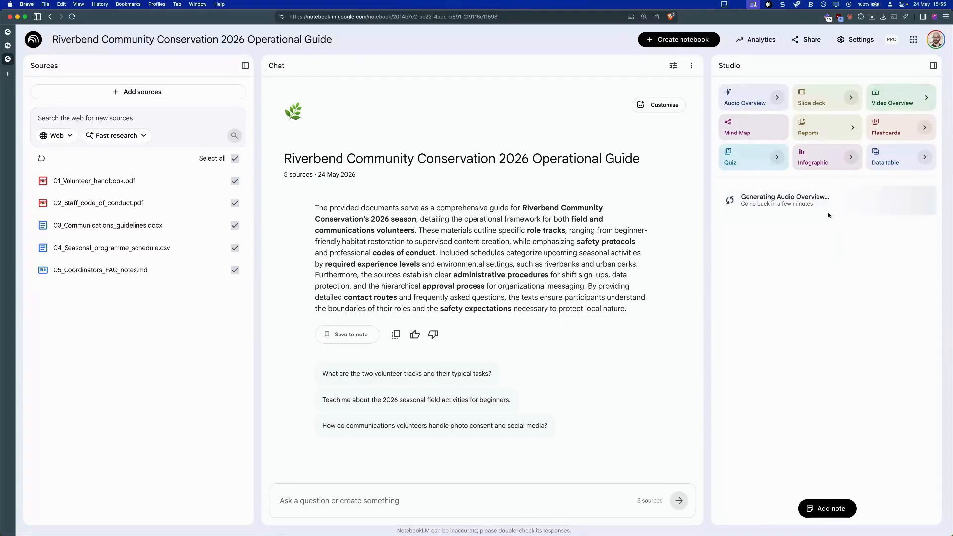
# - Generate a quiz with More questions at Hard difficulty on a new field volunteer's first week: clothing, shift sign-up, contacts, health and safety expectations
pyautogui.click(777, 157)
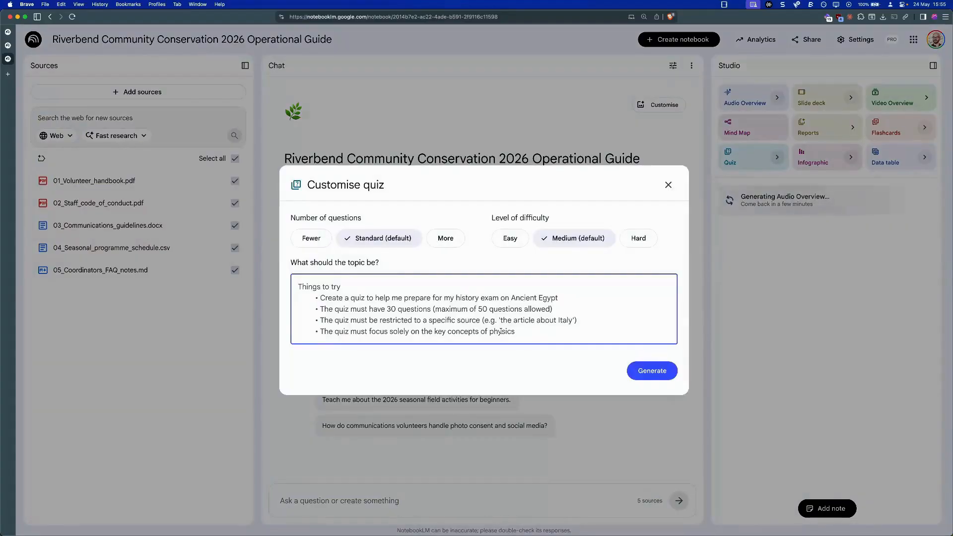
pyautogui.write('Focus on practical questions a new field volunteer would have in their first week: what to wear, how to sign up for shifts, who to contact, what the health and safety expectations are.')
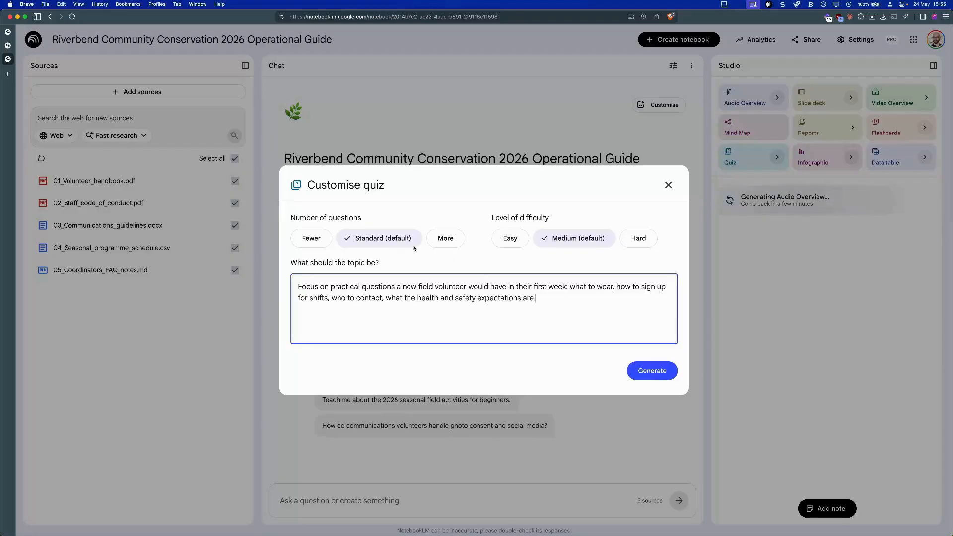
pyautogui.click(443, 239)
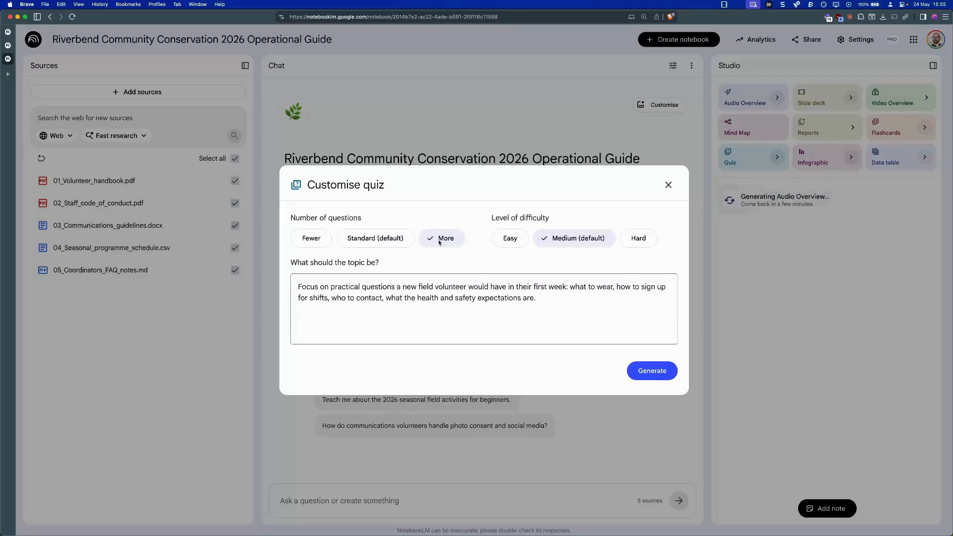
pyautogui.click(650, 243)
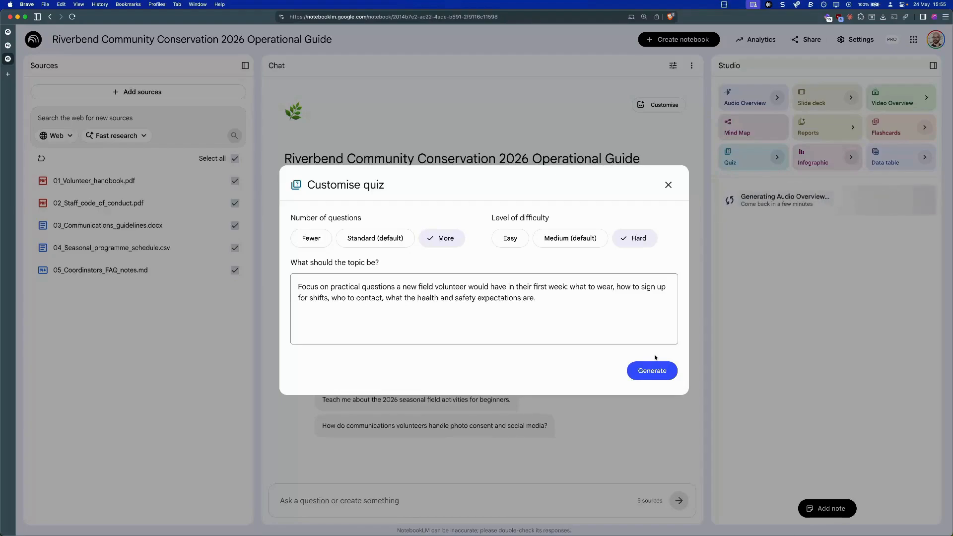
pyautogui.click(654, 375)
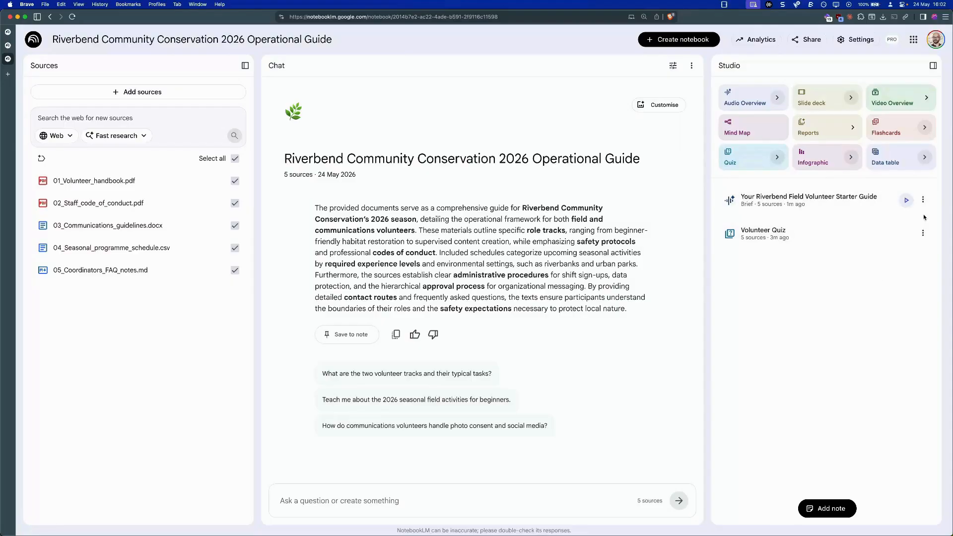
# - Open the Volunteer Quiz, show the first question's hint and answer with "Waders for entering the water"
pyautogui.click(923, 232)
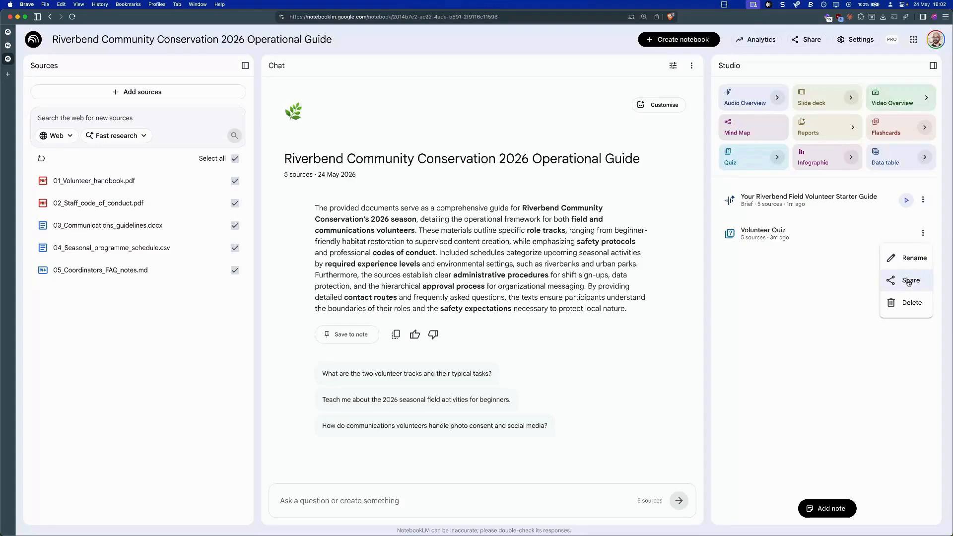
pyautogui.click(817, 239)
pyautogui.click(814, 235)
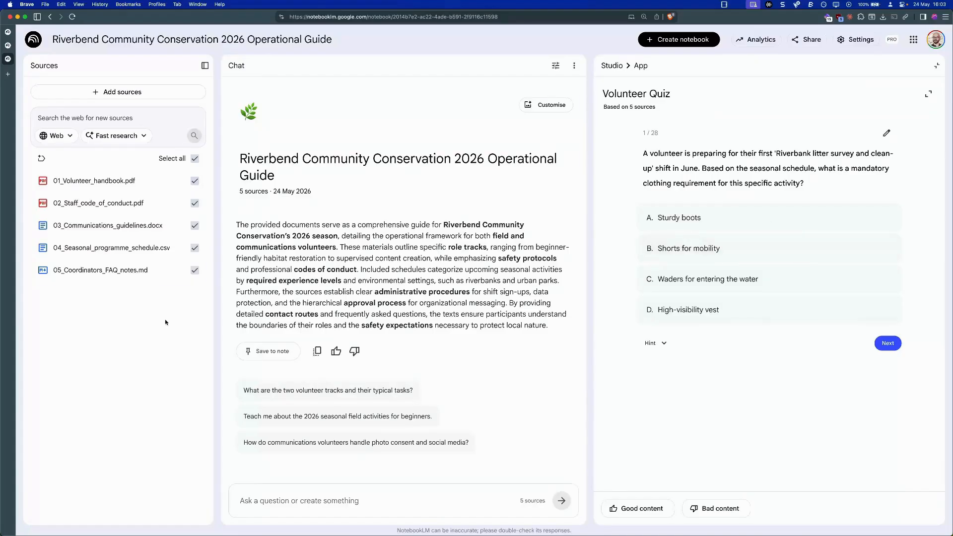
pyautogui.click(669, 350)
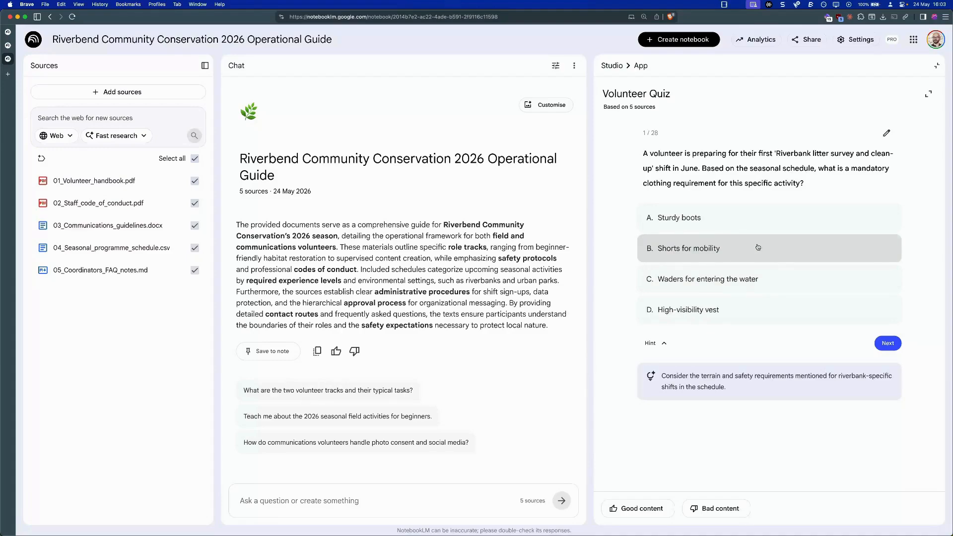
pyautogui.click(761, 279)
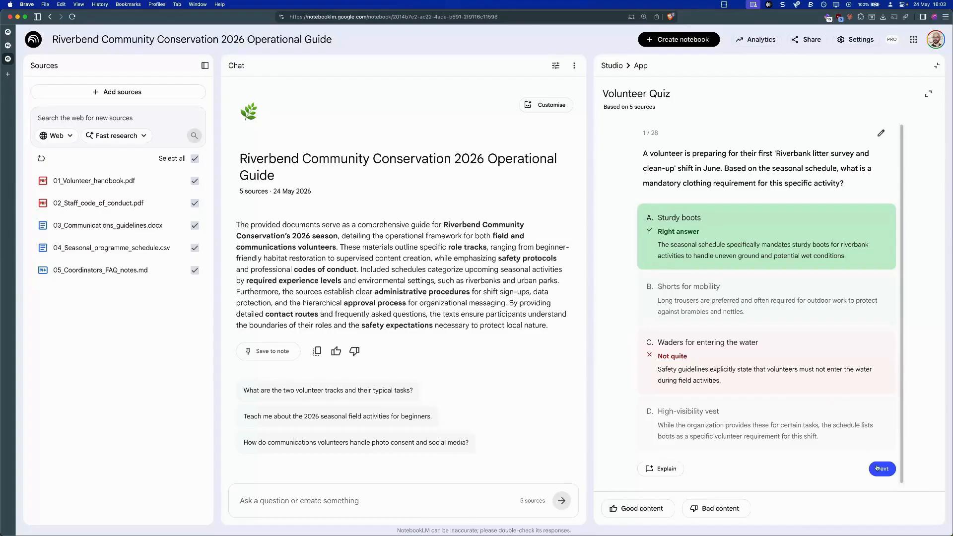
# - Request an explanation of the first quiz answer in the chat, check its cited sources and close the quiz
pyautogui.click(672, 474)
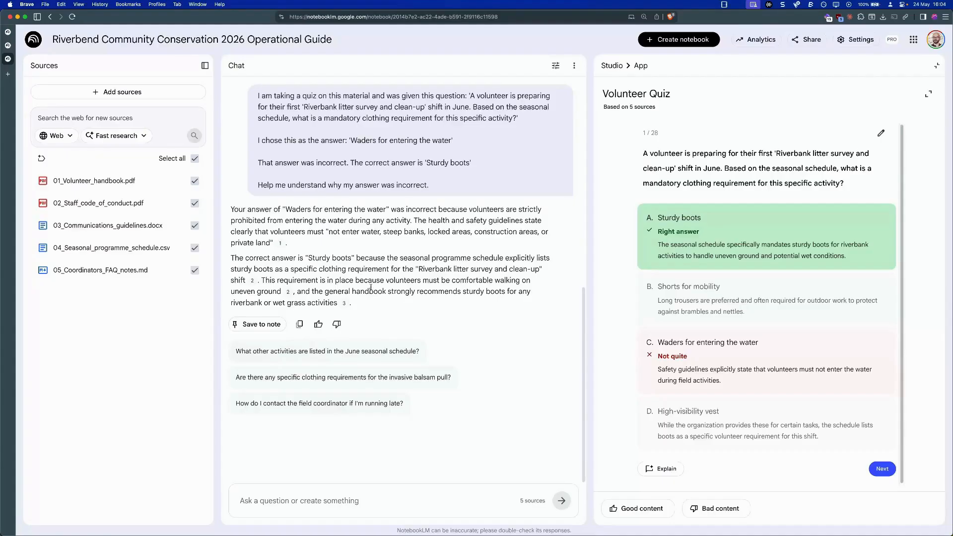
pyautogui.moveTo(282, 247)
pyautogui.moveTo(254, 283)
pyautogui.click(937, 65)
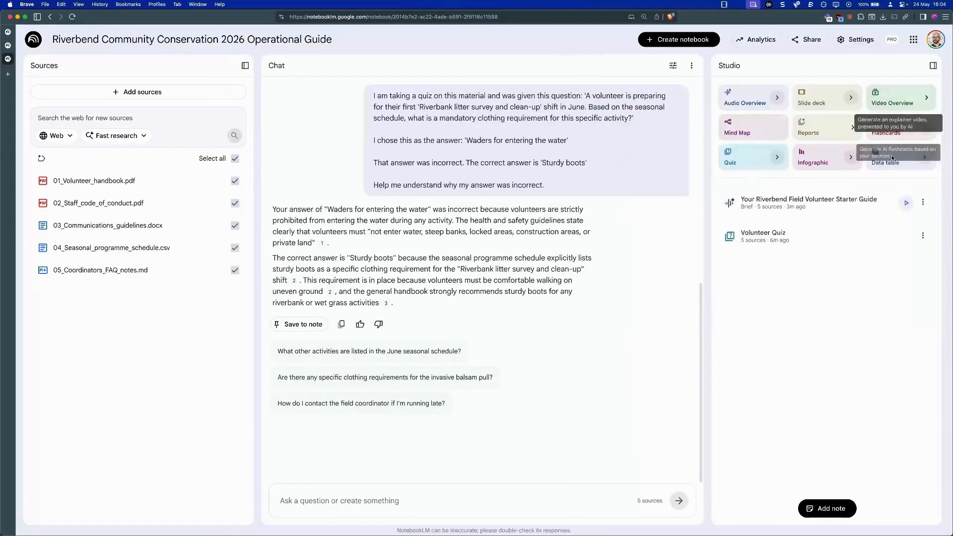
# - Listen to the start of the generated audio overview, pause it and view its download and share options
pyautogui.click(908, 201)
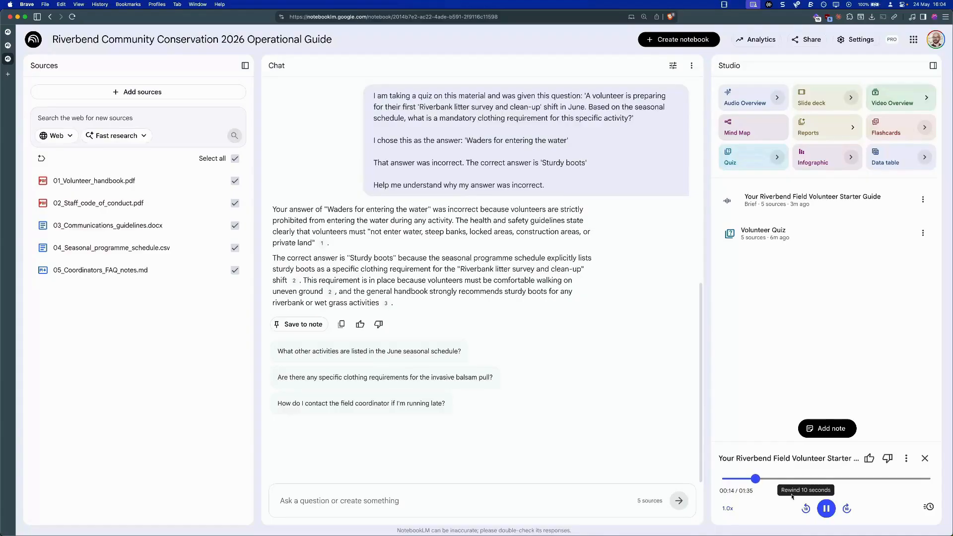
pyautogui.click(826, 509)
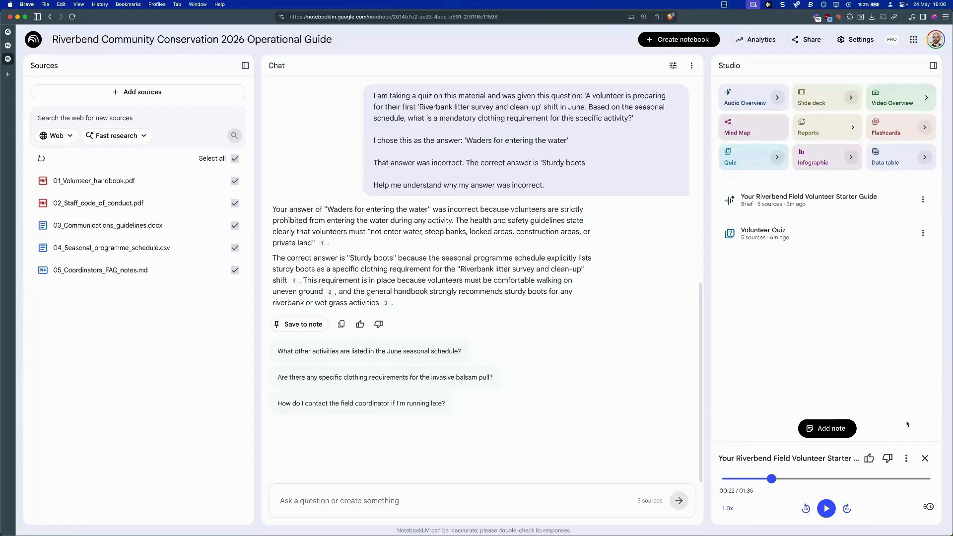
pyautogui.click(907, 462)
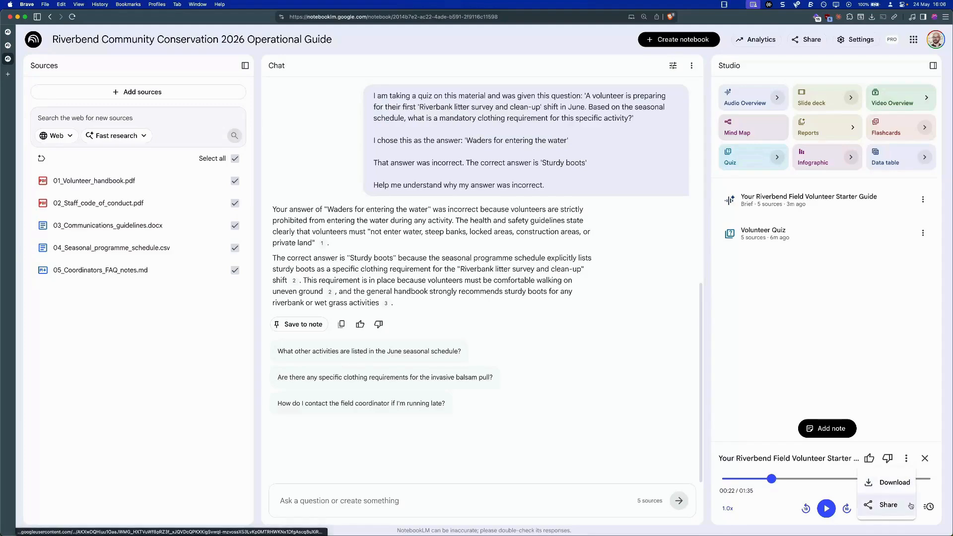
pyautogui.click(908, 409)
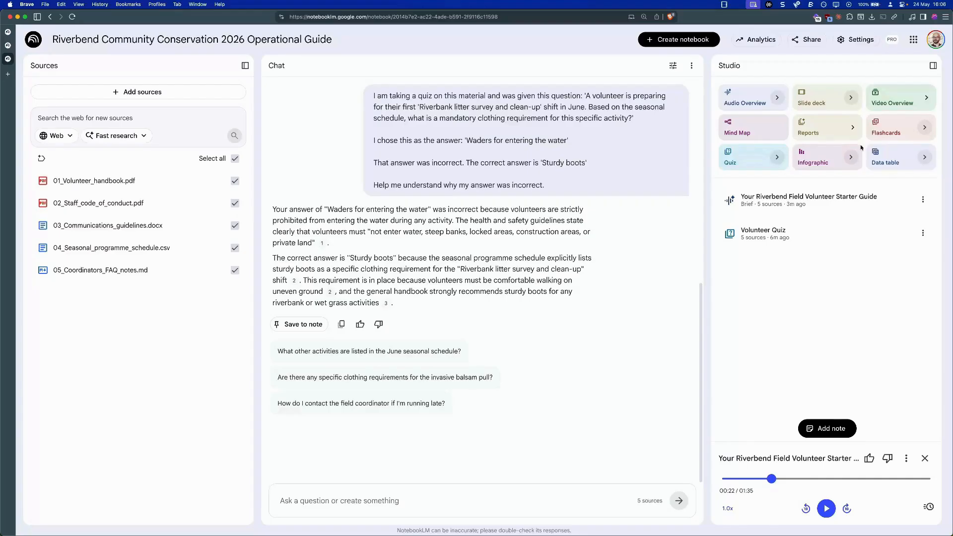
# - Share the notebook with another person by e-mail, giving them Editor access, and send the invitation
pyautogui.click(813, 40)
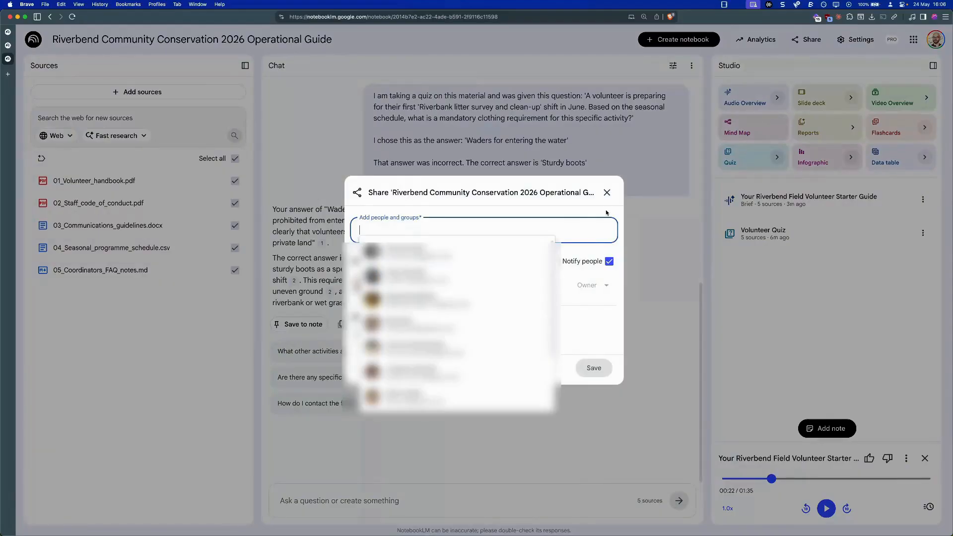
pyautogui.click(565, 211)
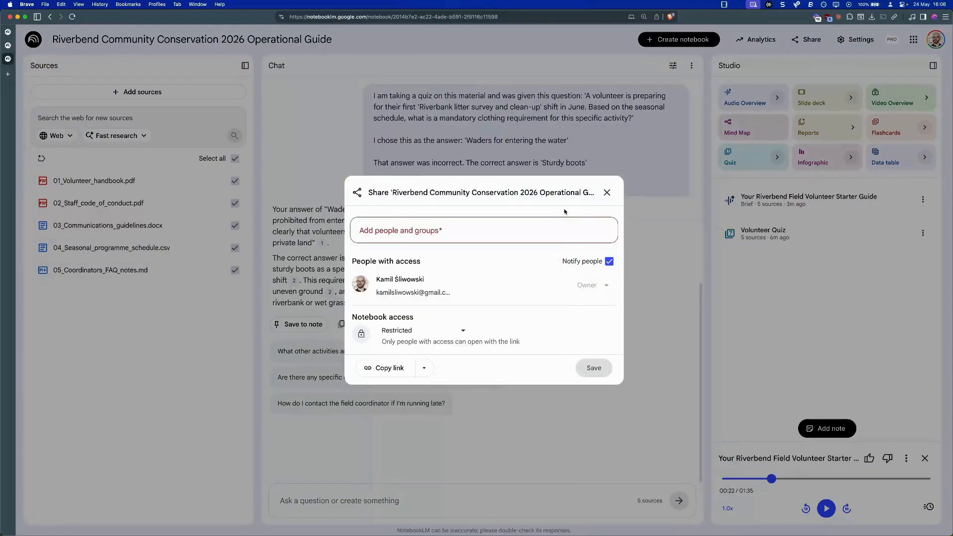
pyautogui.click(549, 225)
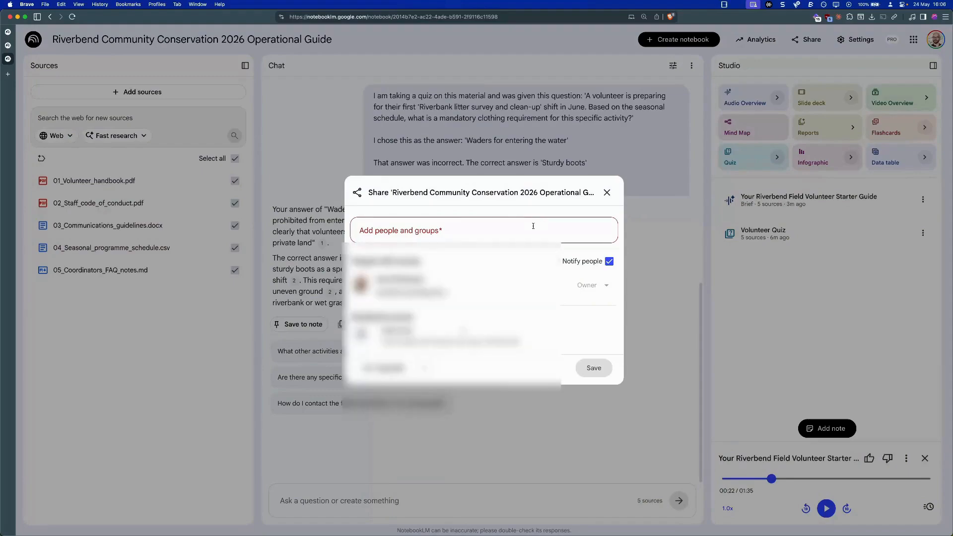
pyautogui.write('kamil')
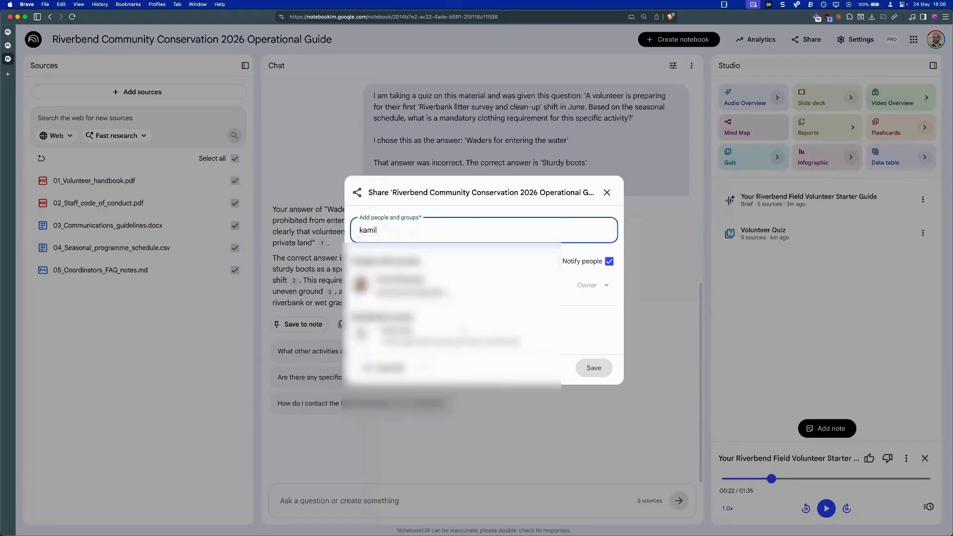
pyautogui.press('Return')
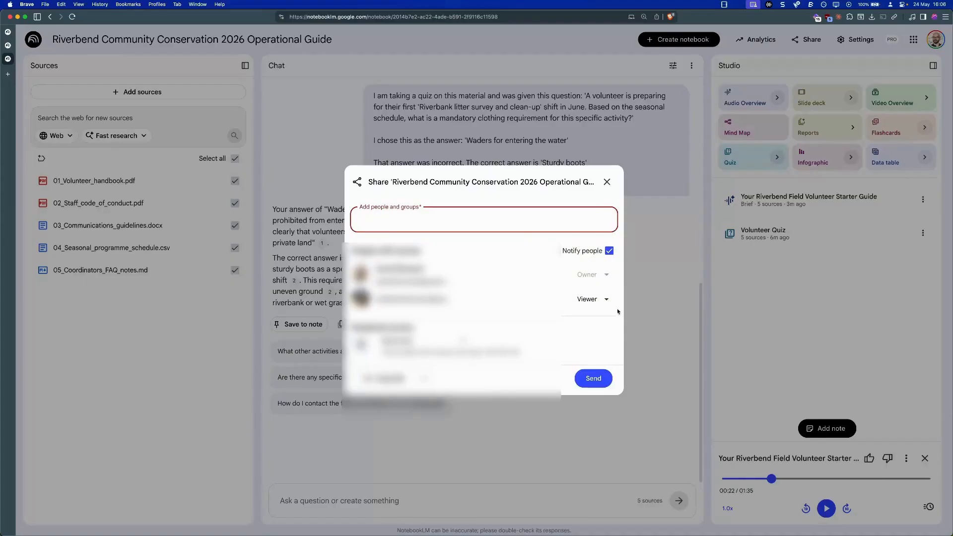
pyautogui.click(605, 301)
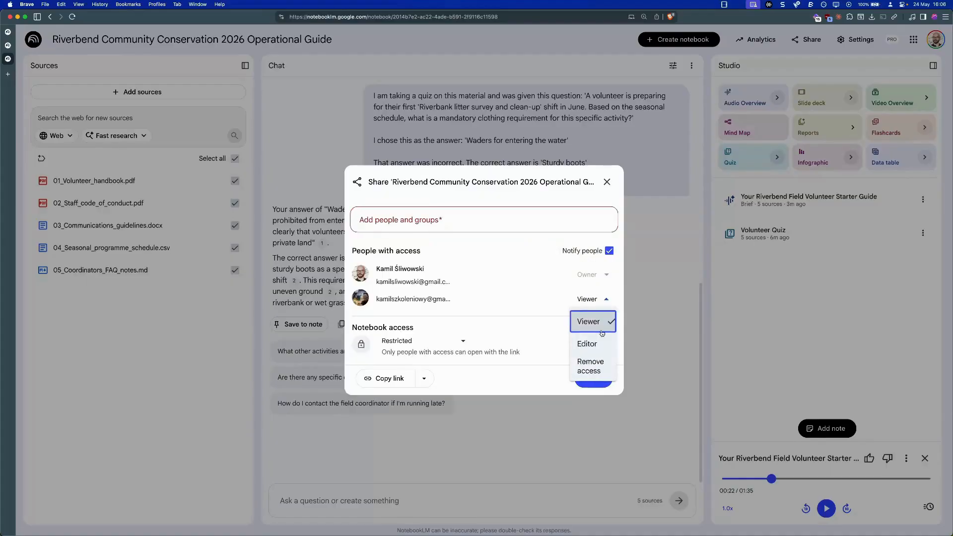
pyautogui.click(599, 351)
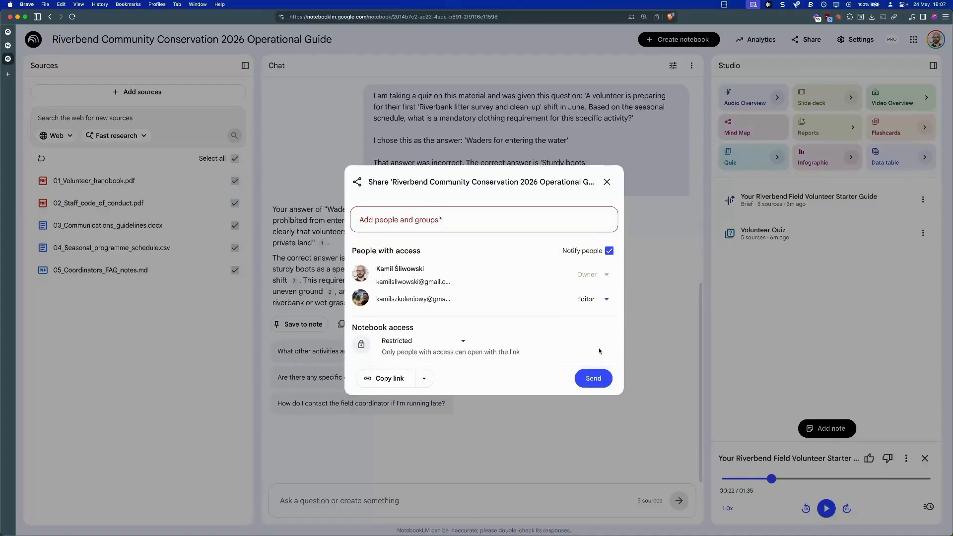
pyautogui.click(597, 385)
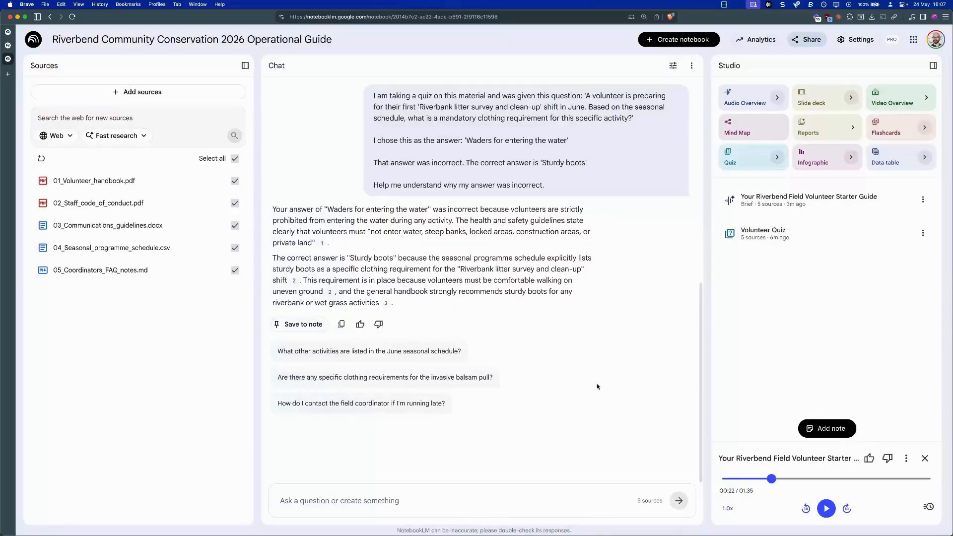